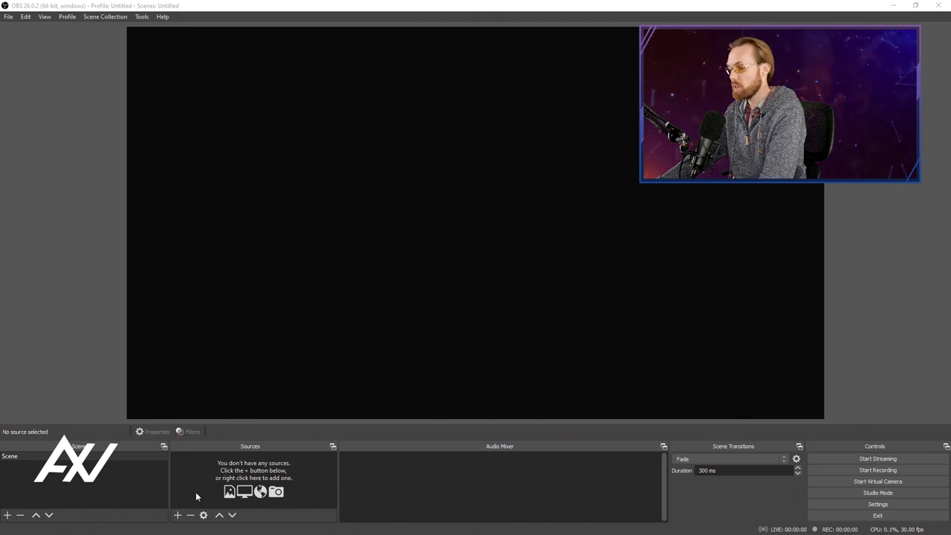
Step: Add an Image source to the scene, renamed 'Image 1', and open its Properties
click(178, 515)
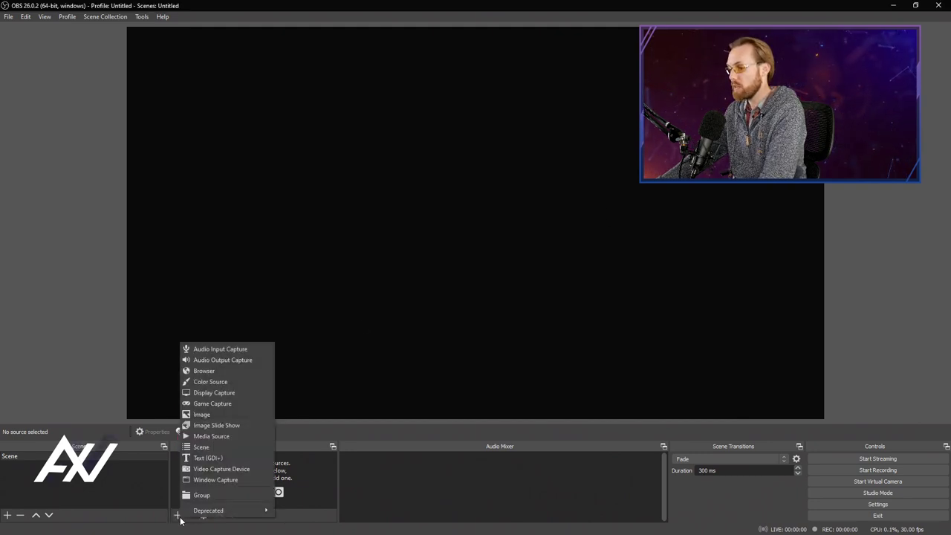
click(242, 415)
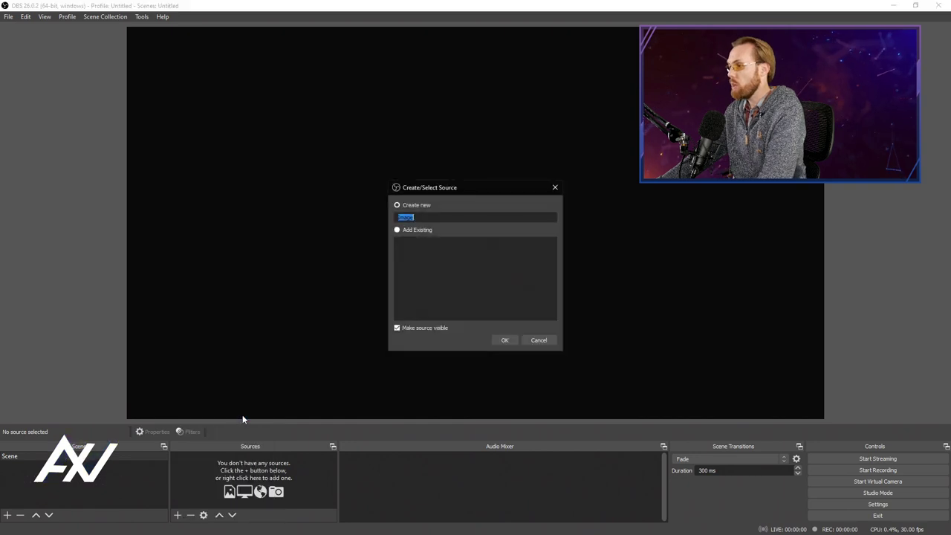
click(428, 216)
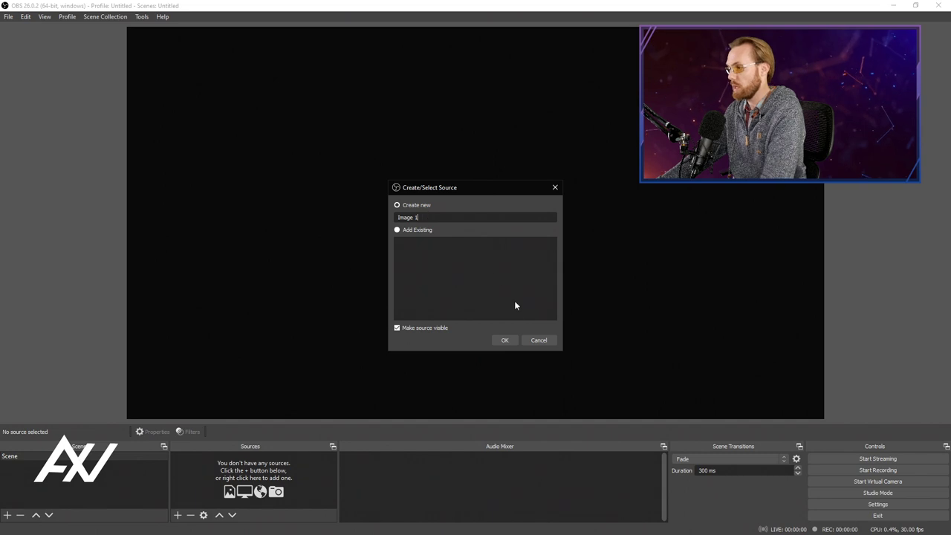
text(1)
click(506, 341)
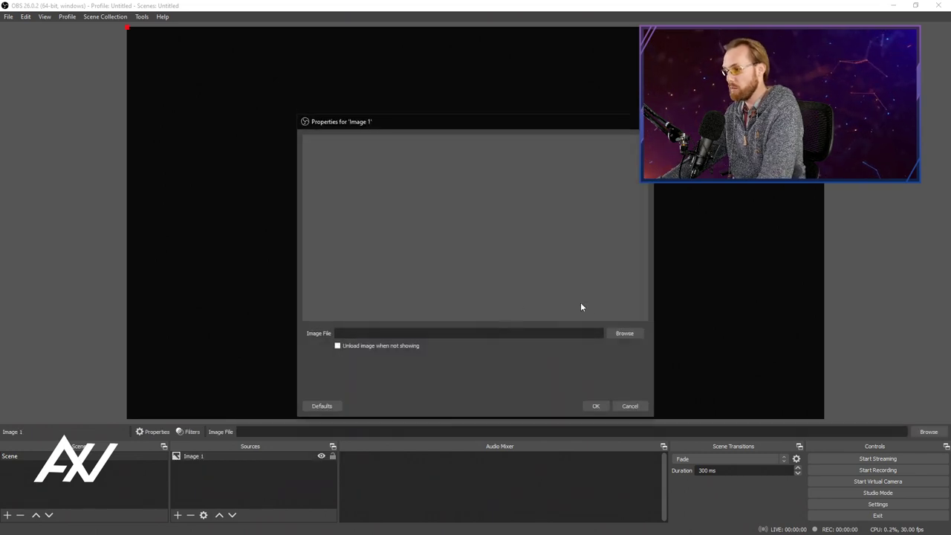
Step: Load 'Facebook Gaming_ Ultimate Description Strategy' from Downloads into Image 1 and confirm
drag(575, 116, 409, 71)
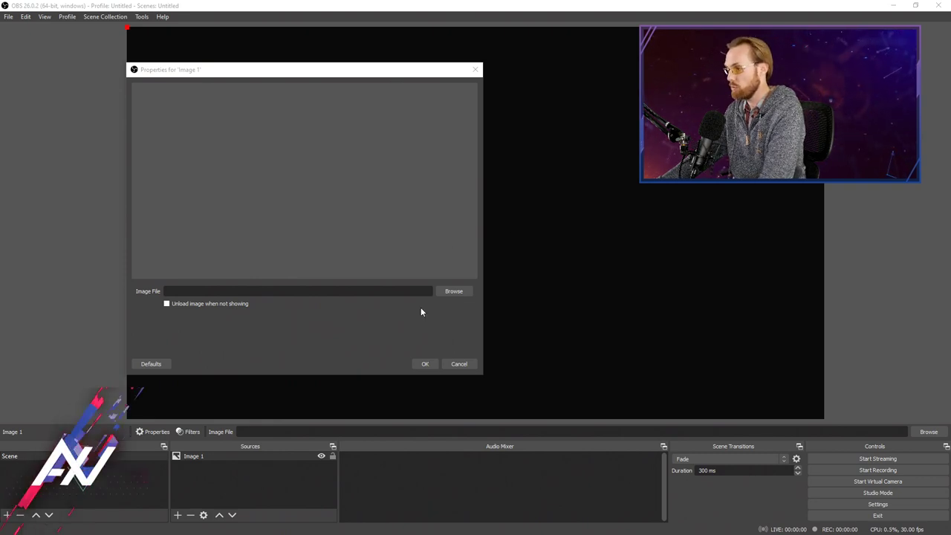
click(460, 292)
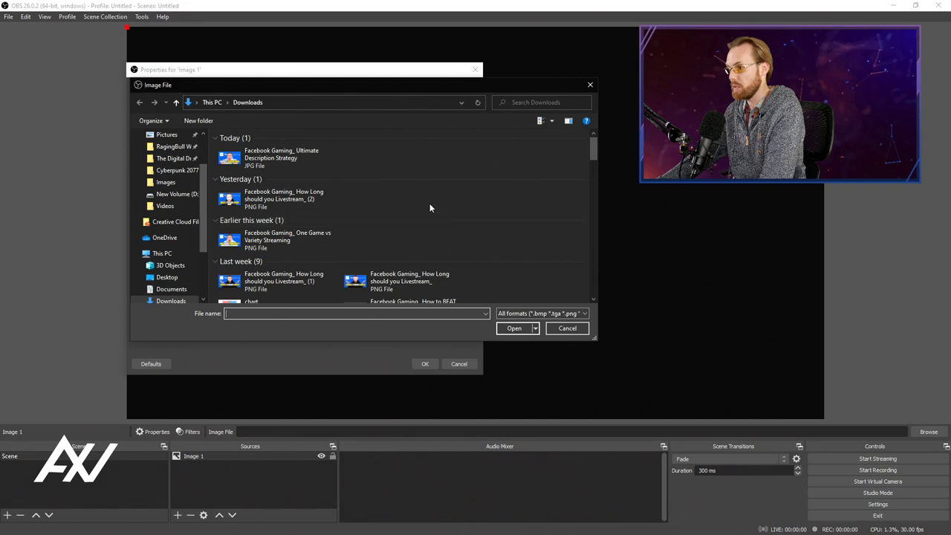
click(279, 156)
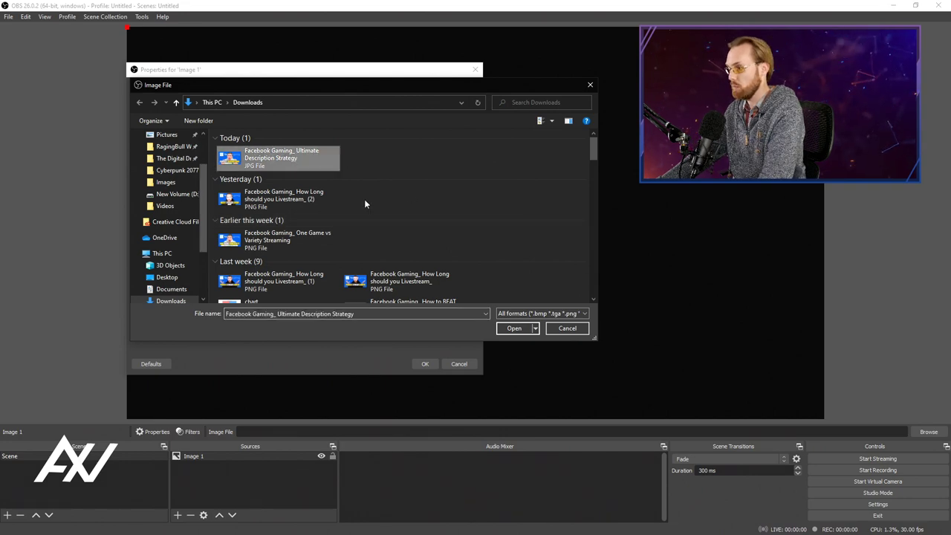
click(512, 330)
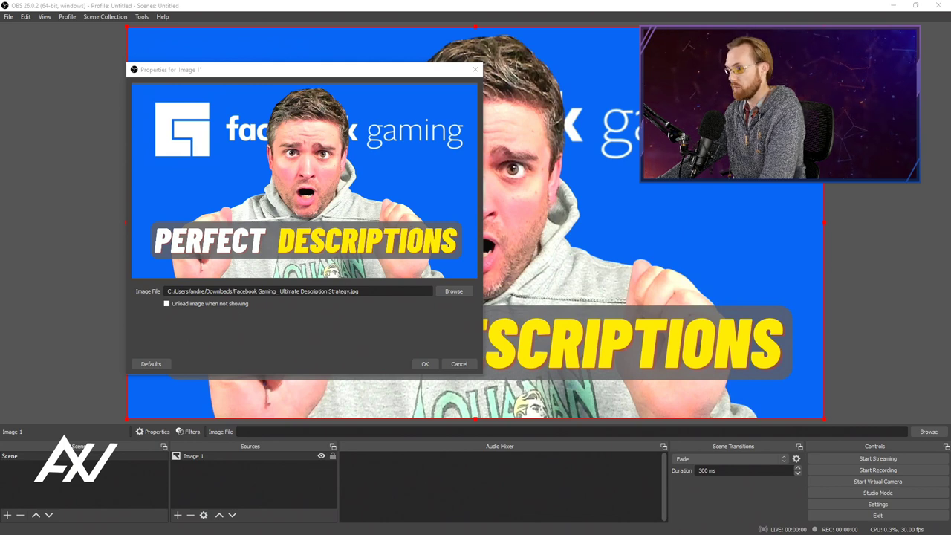
click(422, 367)
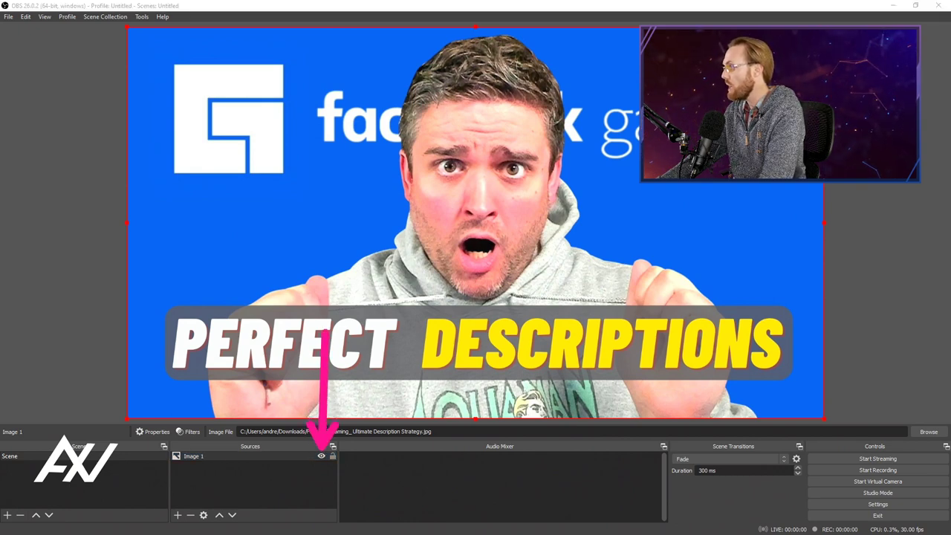
click(322, 457)
click(321, 456)
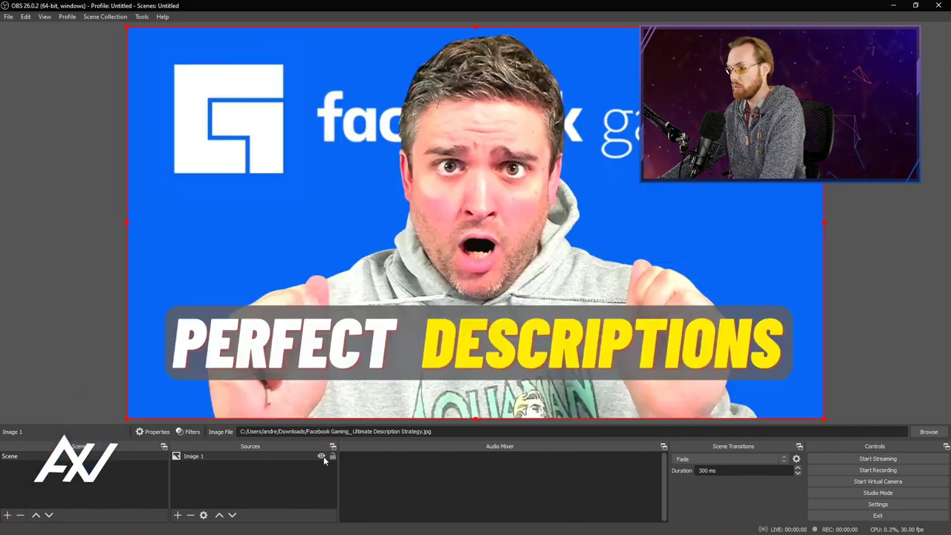
click(322, 456)
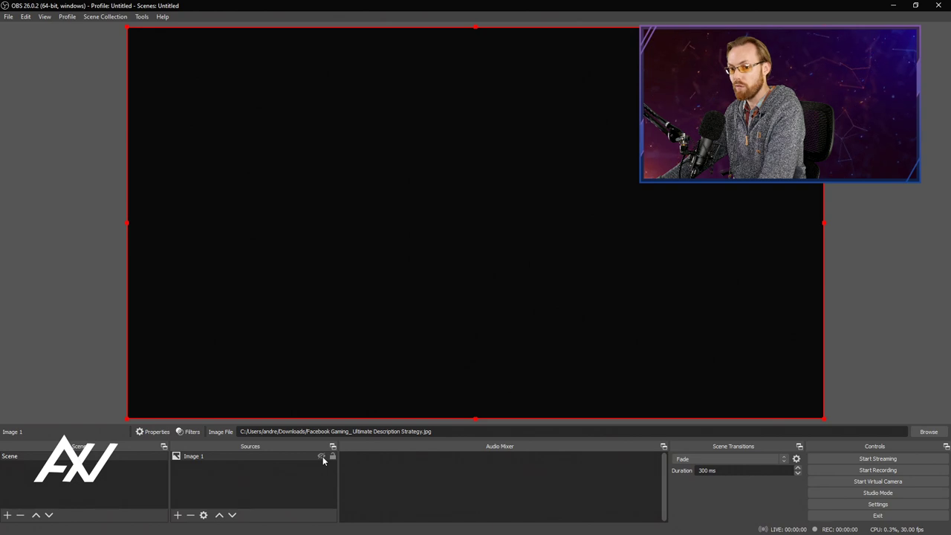
click(322, 456)
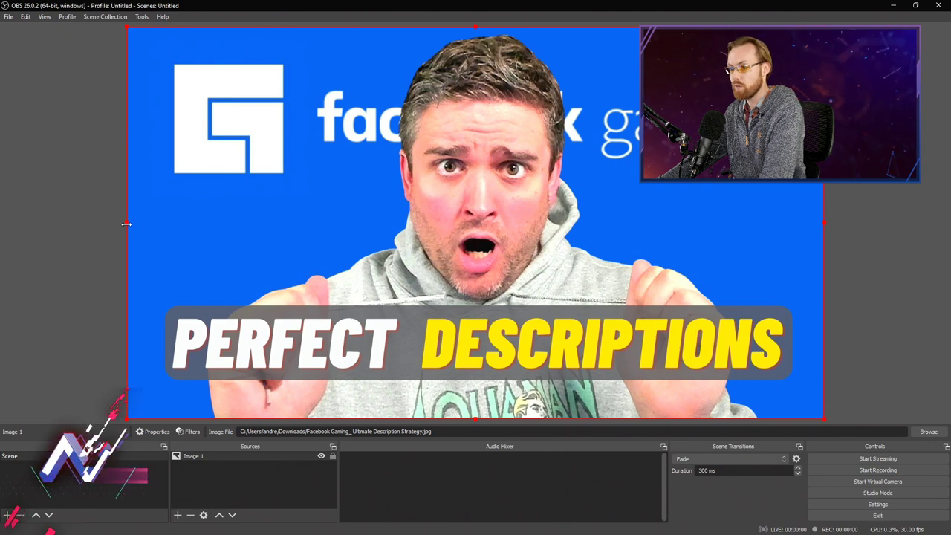
Step: Shrink the thumbnail from its corners and move it left on the canvas
drag(126, 418, 450, 233)
drag(561, 139, 378, 191)
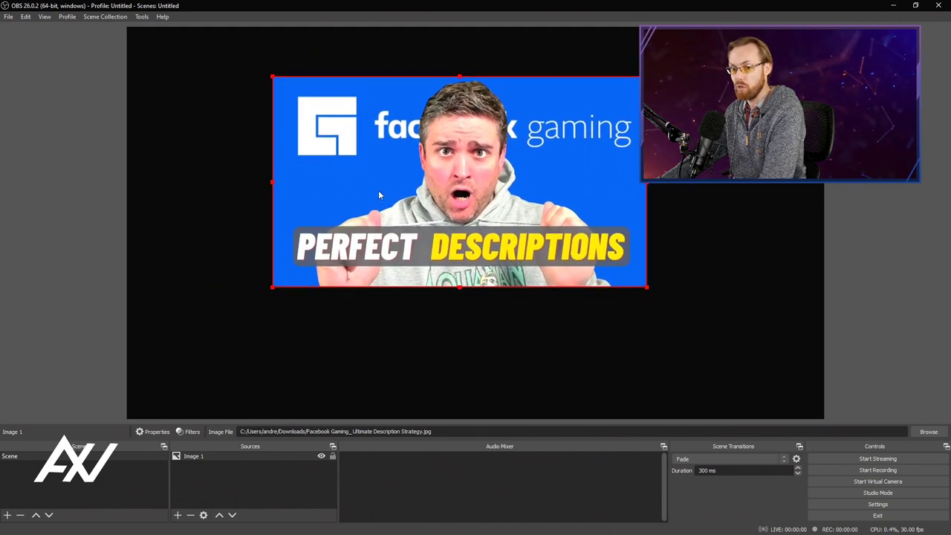
drag(427, 148, 311, 149)
Step: Apply Transform > Fit to screen so the thumbnail fills the canvas, then deselect it
right_click(313, 161)
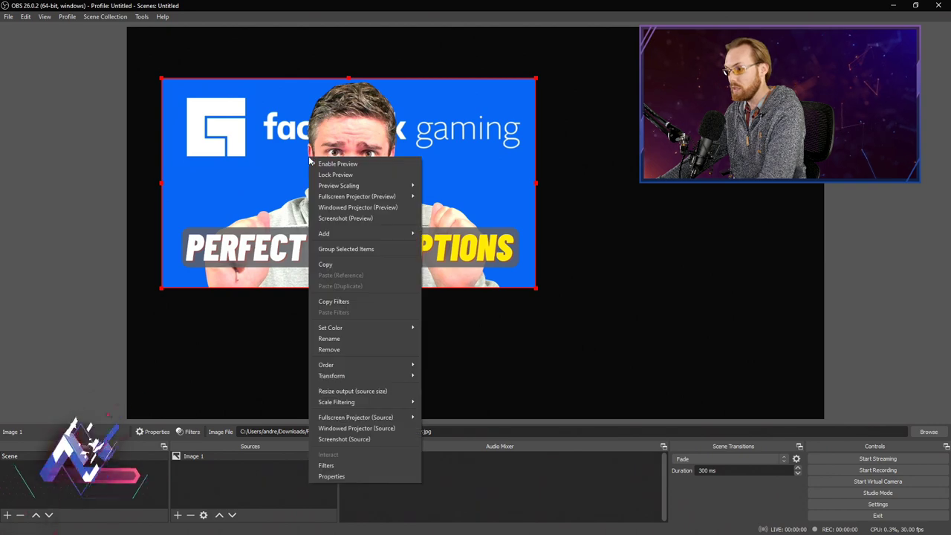
mouse_move(368, 374)
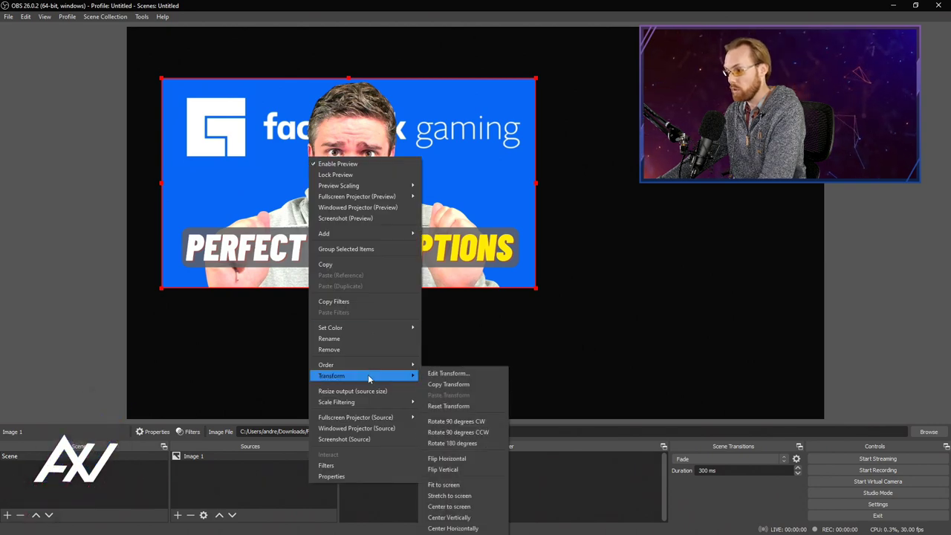
click(477, 486)
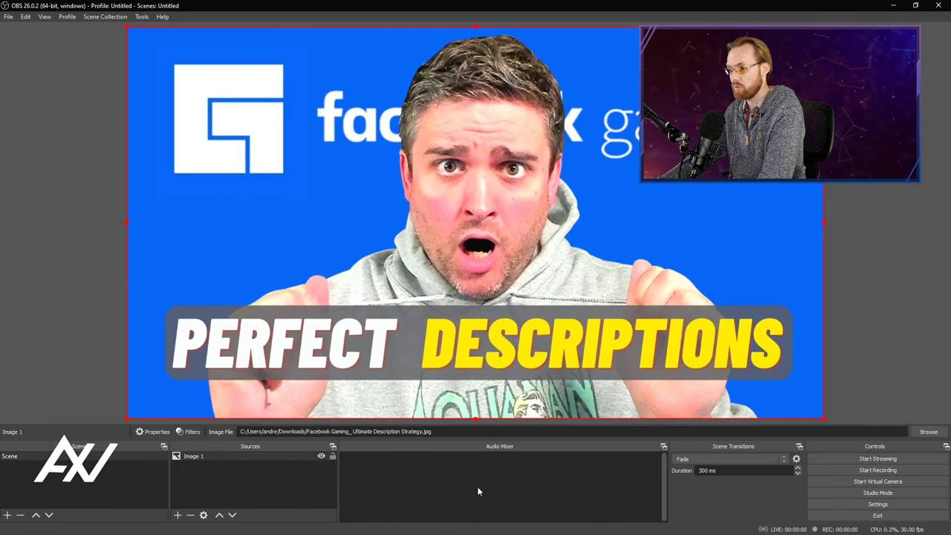
click(40, 241)
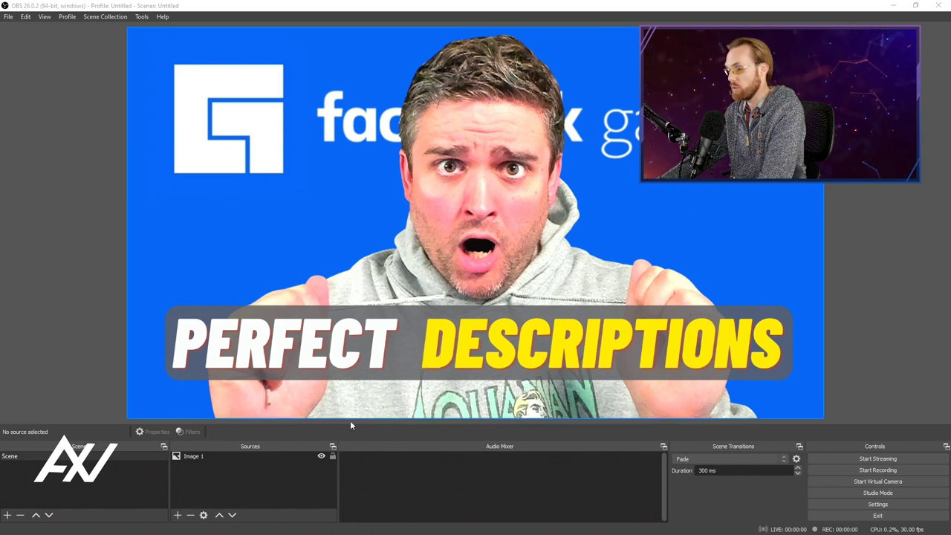
Step: Create a new scene, keeping the default name 'Scene 2'
click(477, 441)
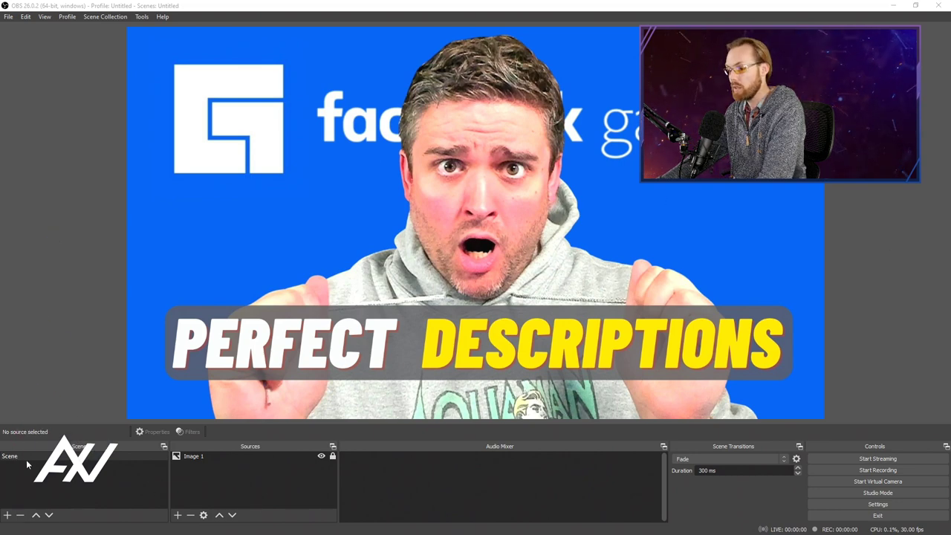
click(7, 514)
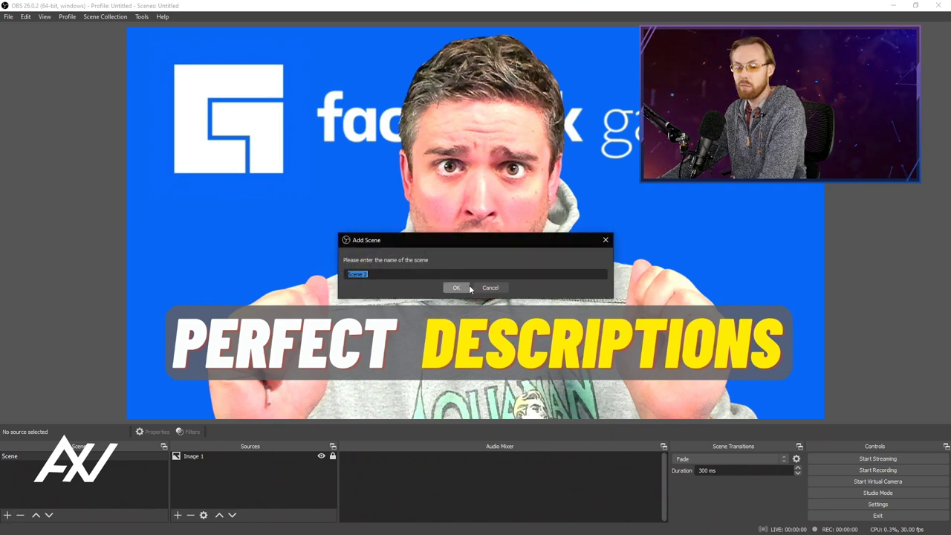
click(469, 287)
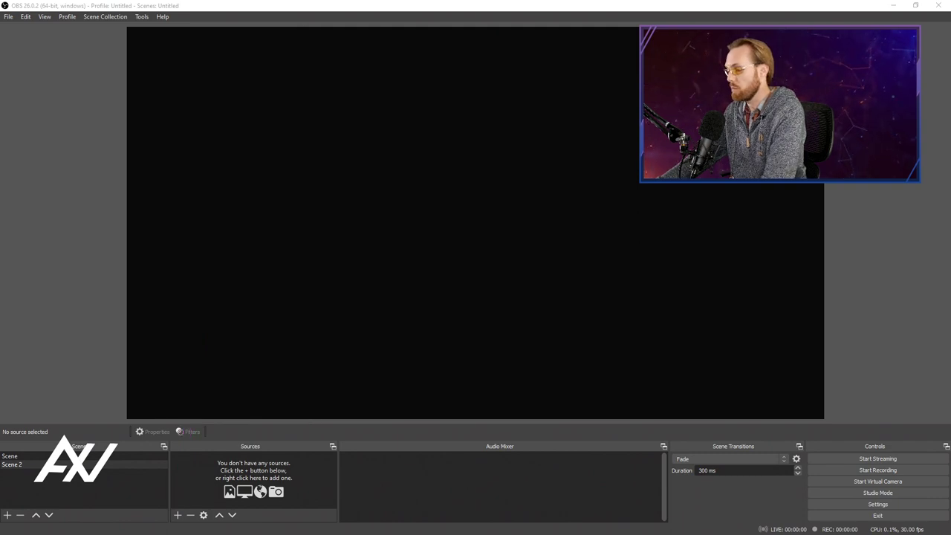
Step: Add an Image source to Scene 2 named 'Image 2'
click(177, 515)
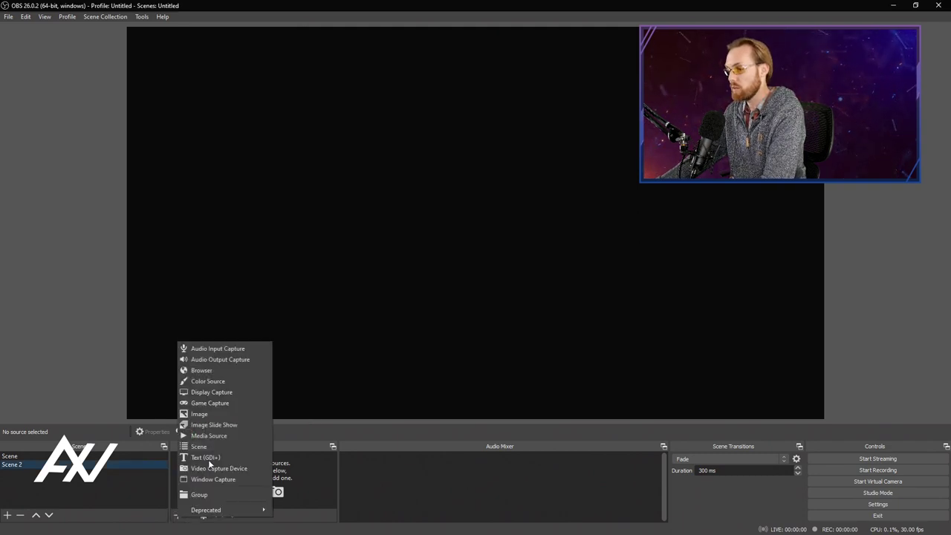
click(221, 415)
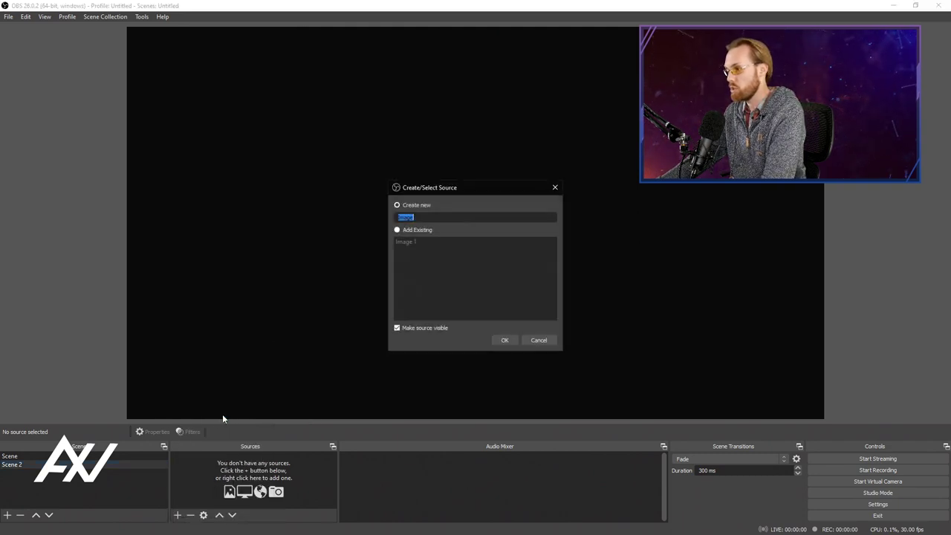
click(437, 218)
text(2)
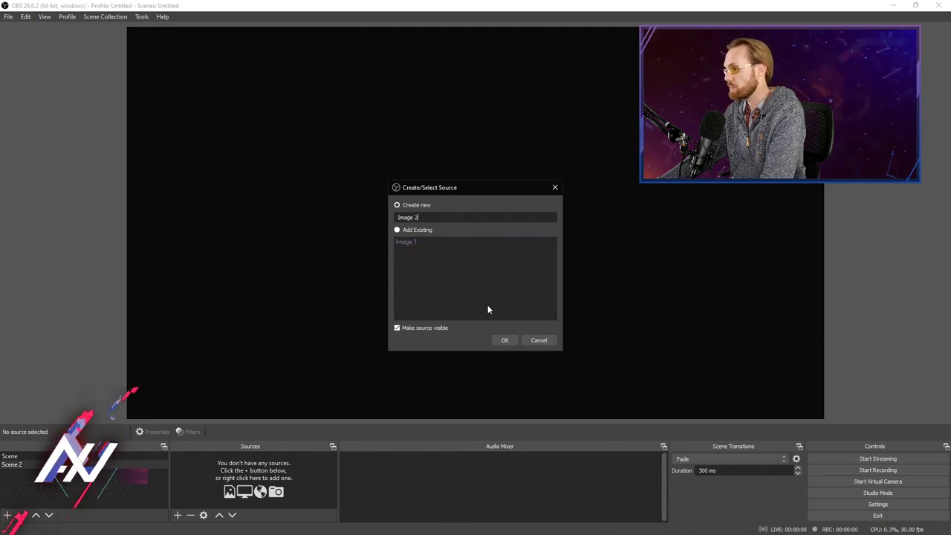
click(504, 340)
Step: Load 'How Long should you Livestream_ (2).png' into Image 2 and accept the settings
drag(536, 124, 296, 77)
click(379, 293)
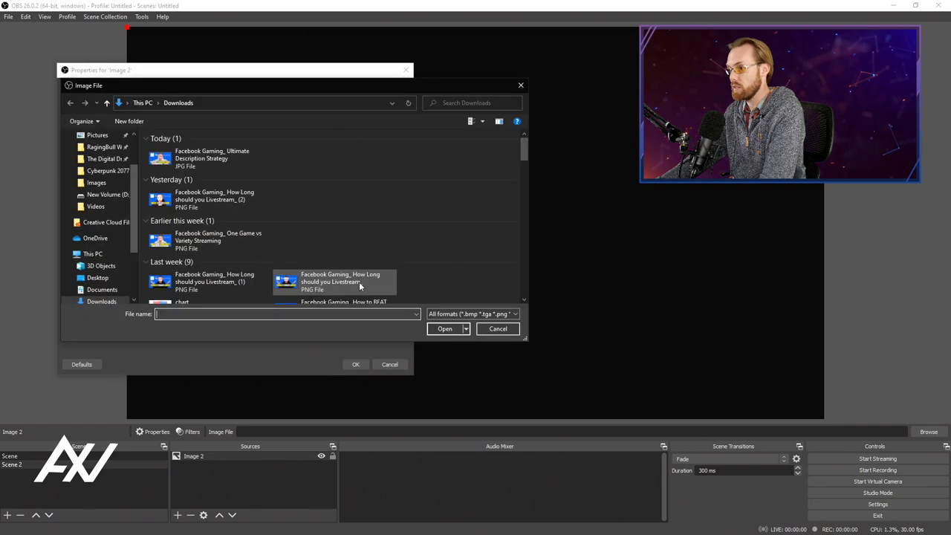
click(217, 201)
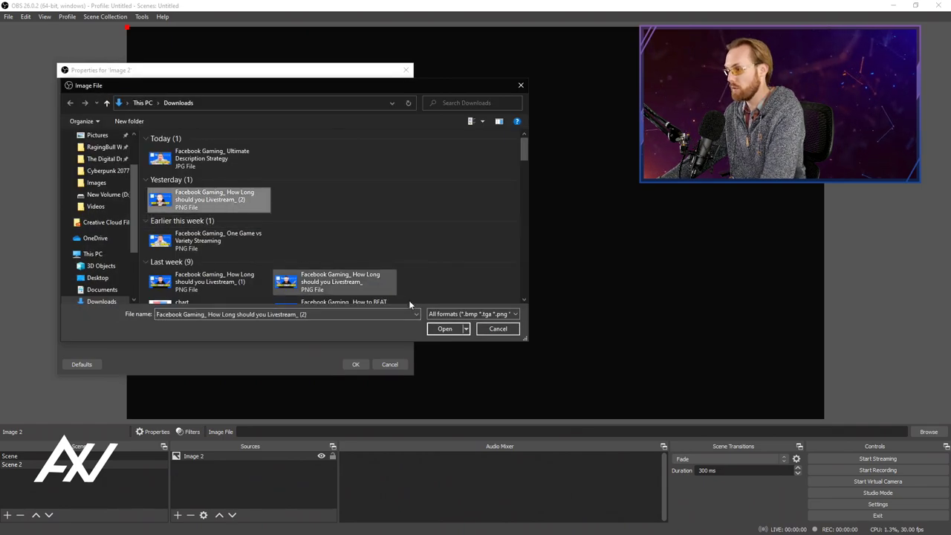
click(444, 328)
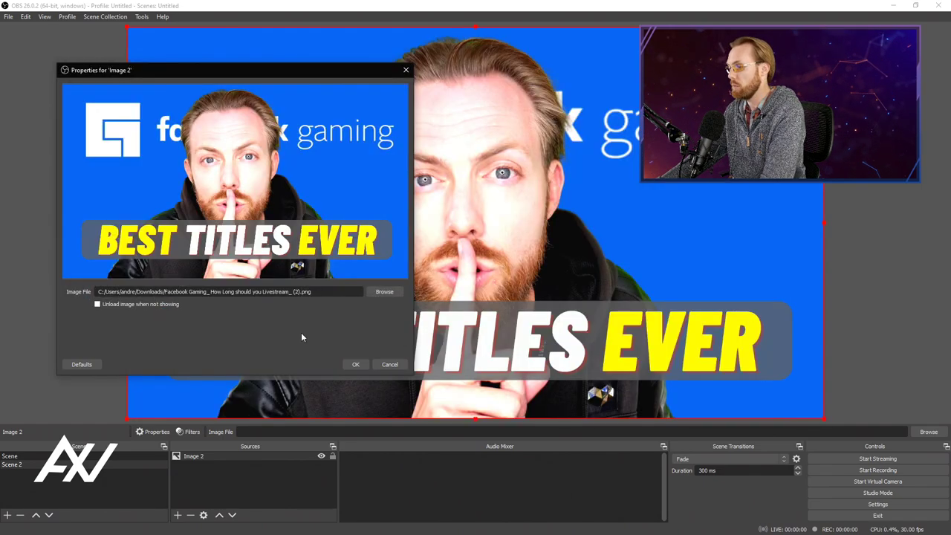
click(363, 365)
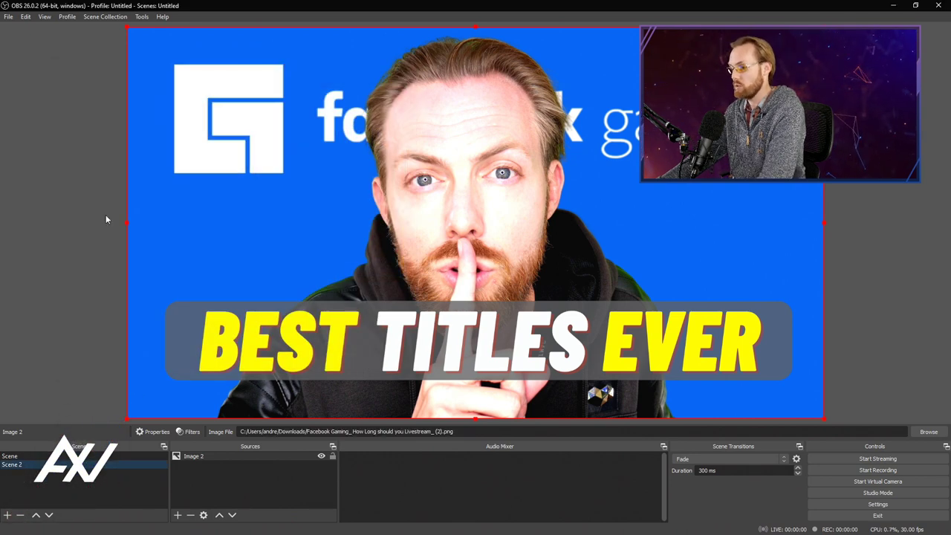
Step: Lock Image 2, compare Scene and Scene 2, then switch to the maximised browser
click(332, 456)
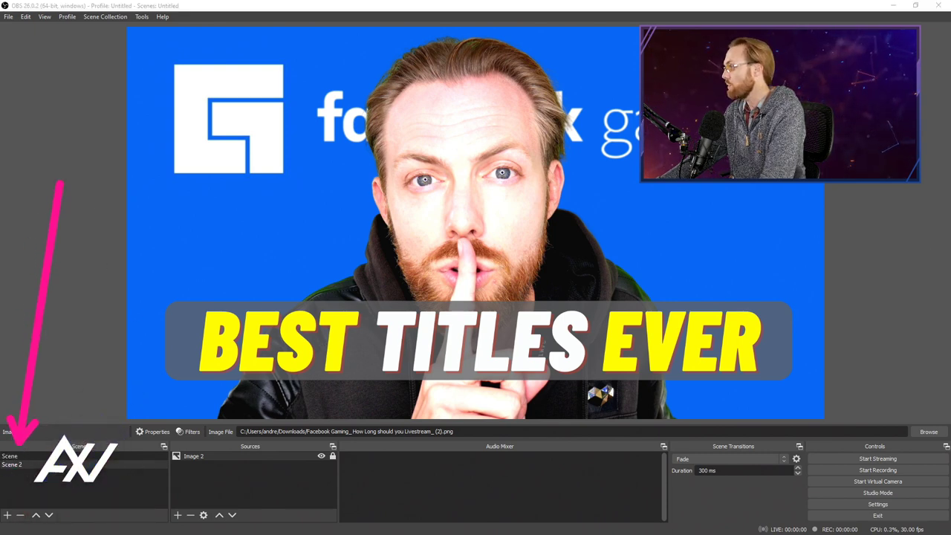
click(87, 456)
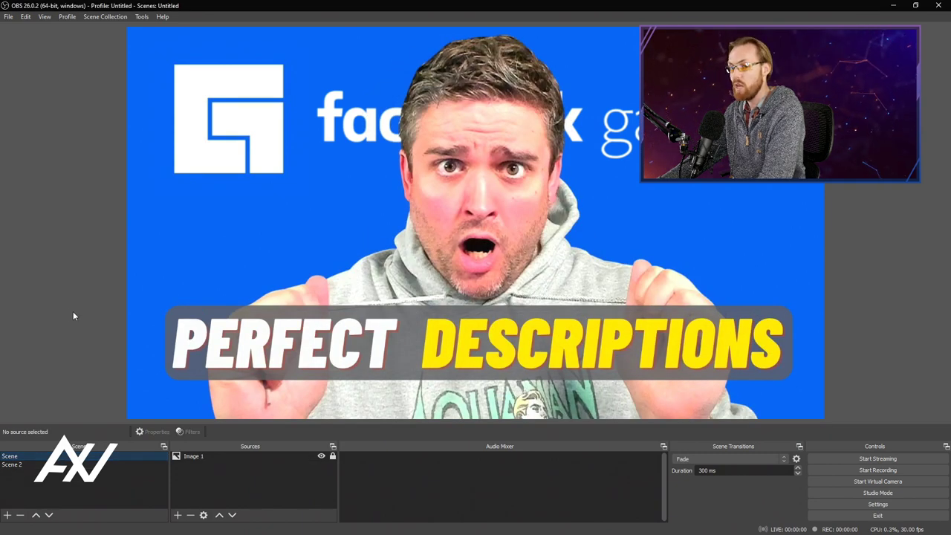
click(11, 465)
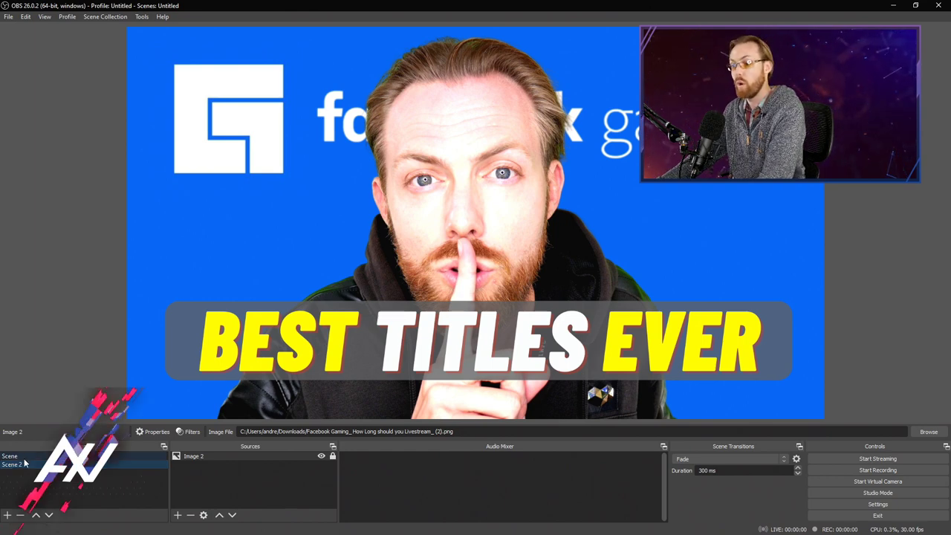
click(23, 457)
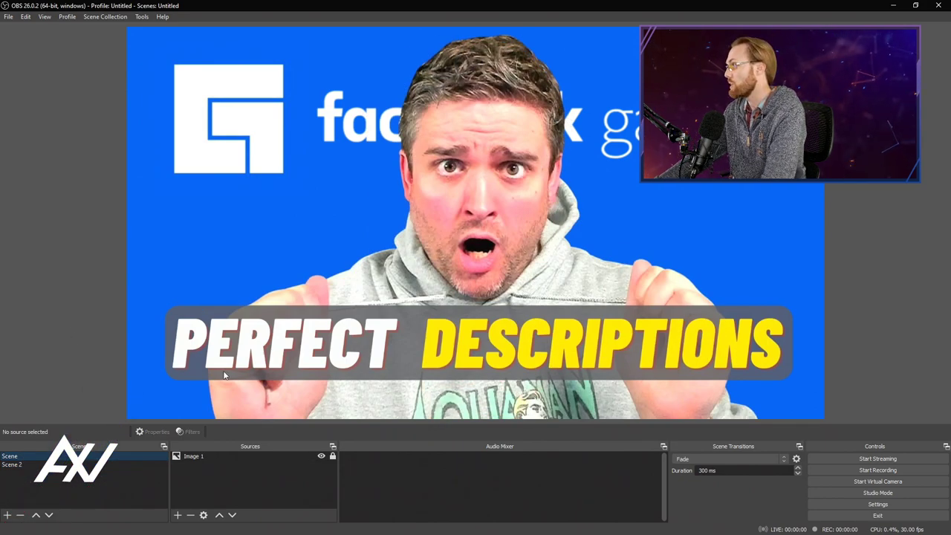
key(alt+Tab)
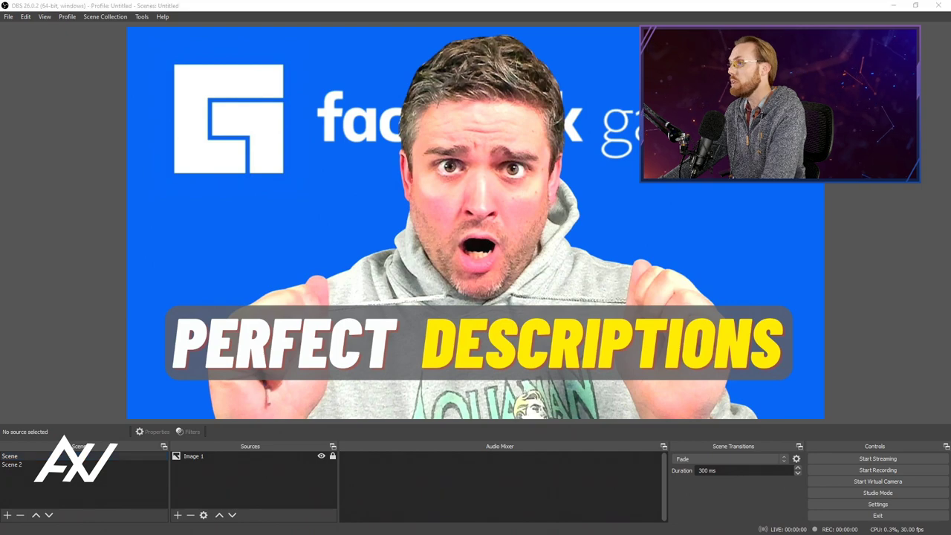
key(super+Up)
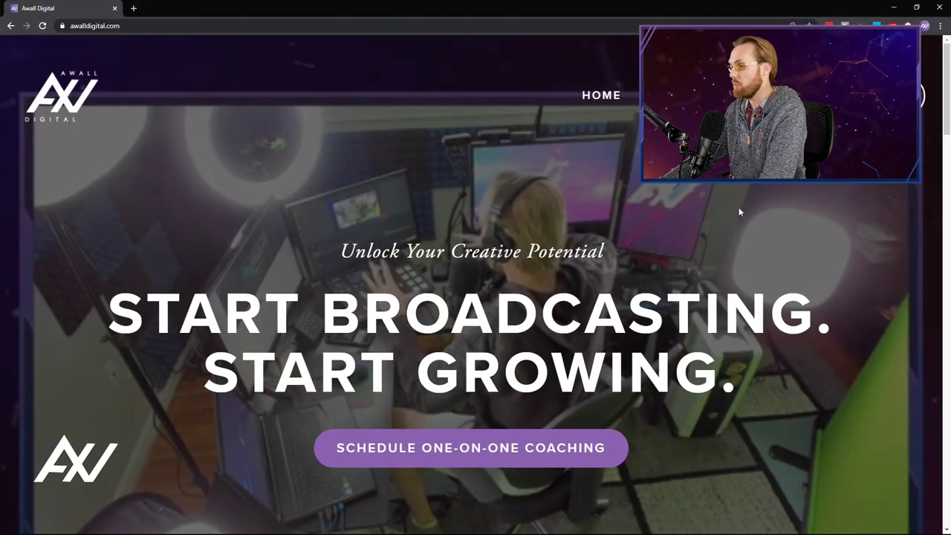
Step: Draw three annotation arrows pointing at the one-on-one coaching offer, then clear them
scroll(738, 207, down, 1)
scroll(740, 210, up, 1)
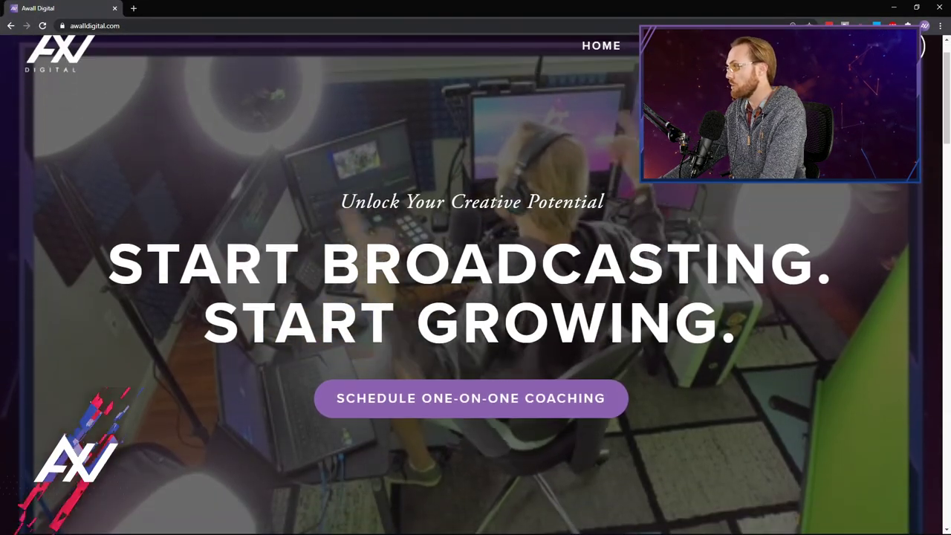
drag(125, 376, 294, 394)
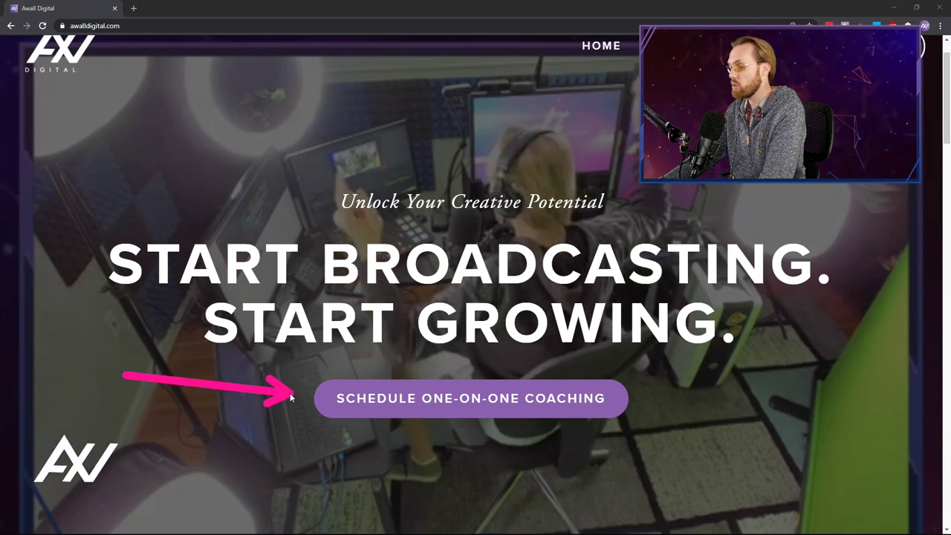
drag(483, 518, 480, 451)
drag(850, 465, 660, 403)
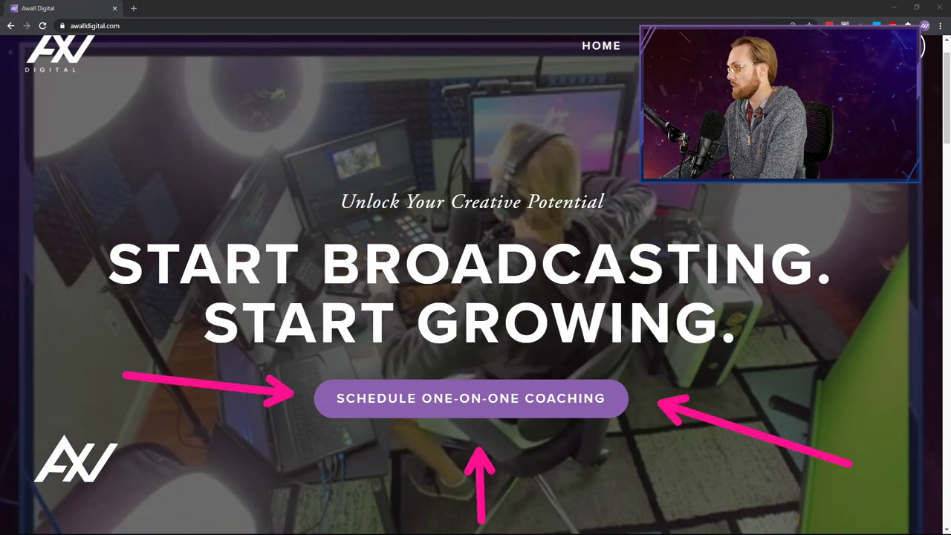
key(Escape)
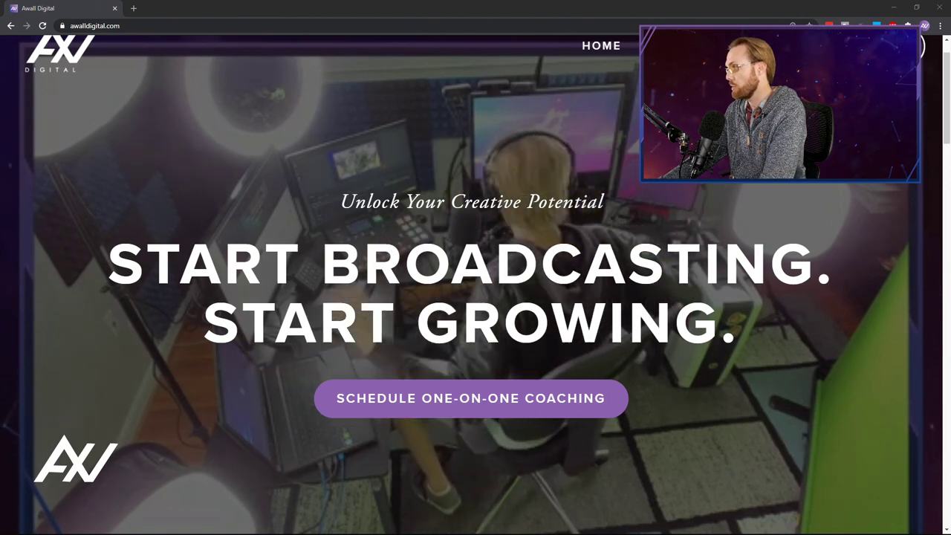
Step: Book the 9:00pm slot on Saturday 7 November, then return to the page top
scroll(730, 221, down, 10)
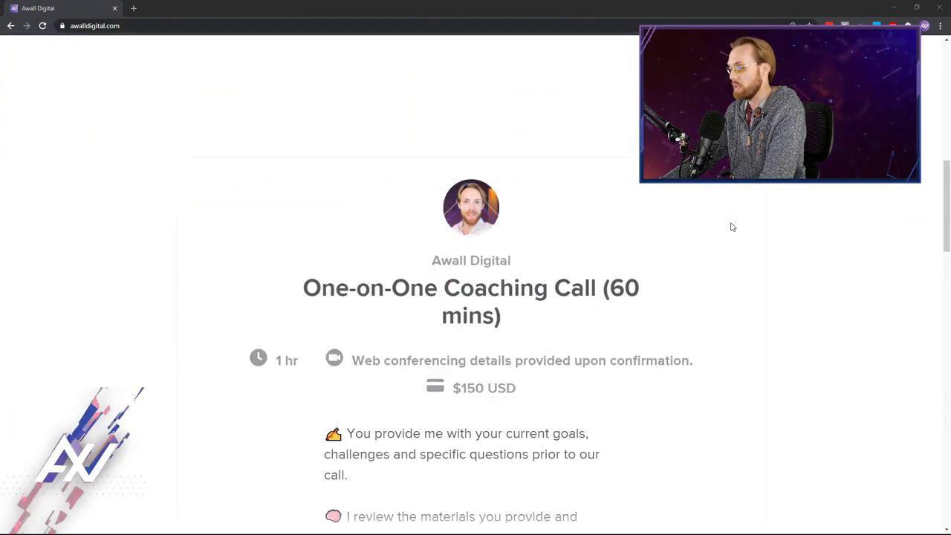
scroll(727, 222, down, 3)
click(605, 250)
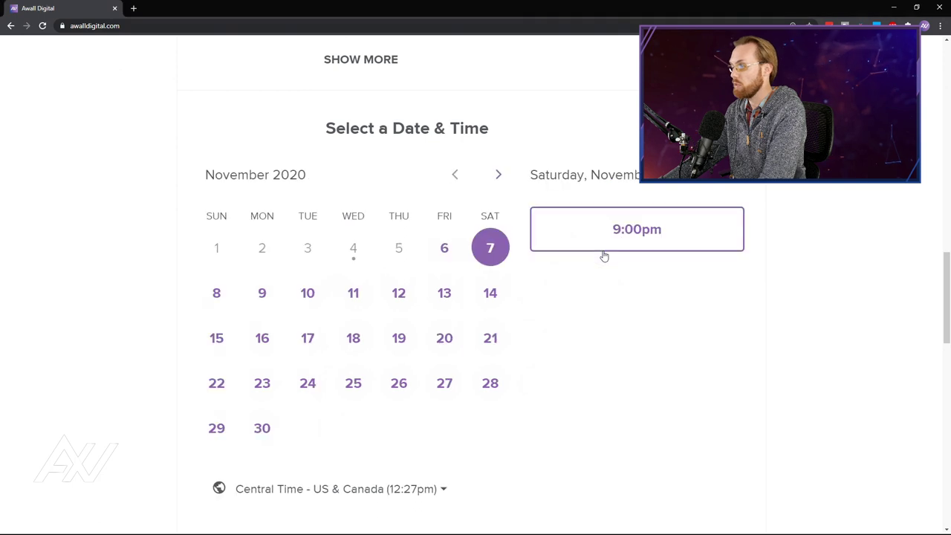
click(631, 233)
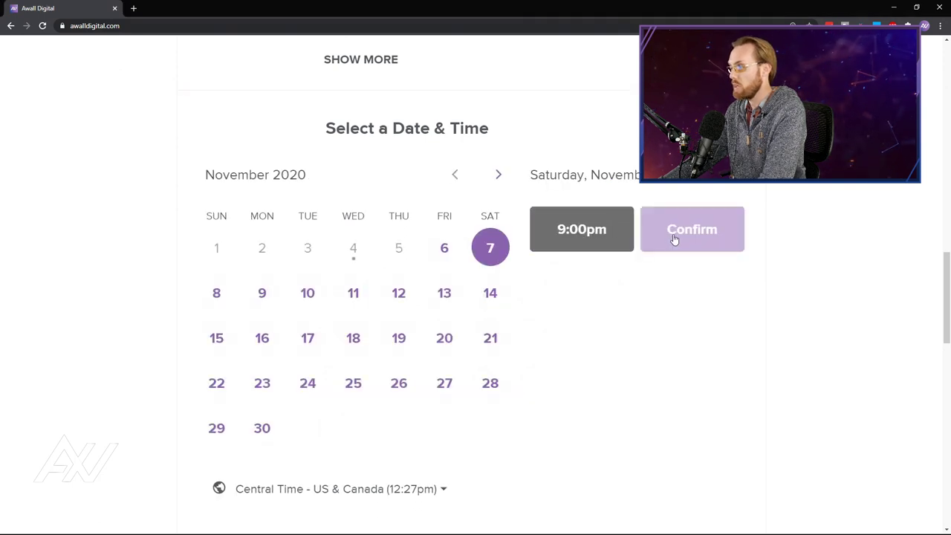
click(673, 240)
scroll(669, 231, up, 1)
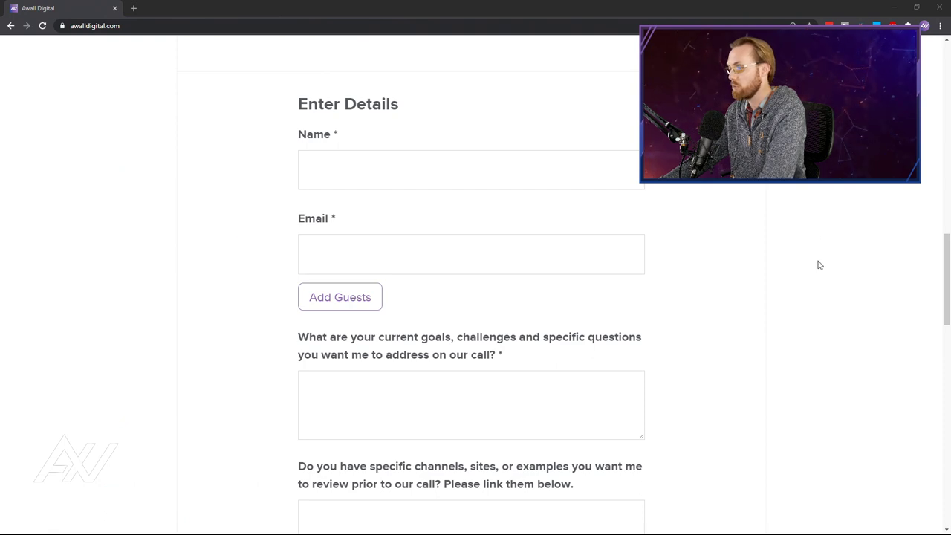
scroll(798, 342, up, 15)
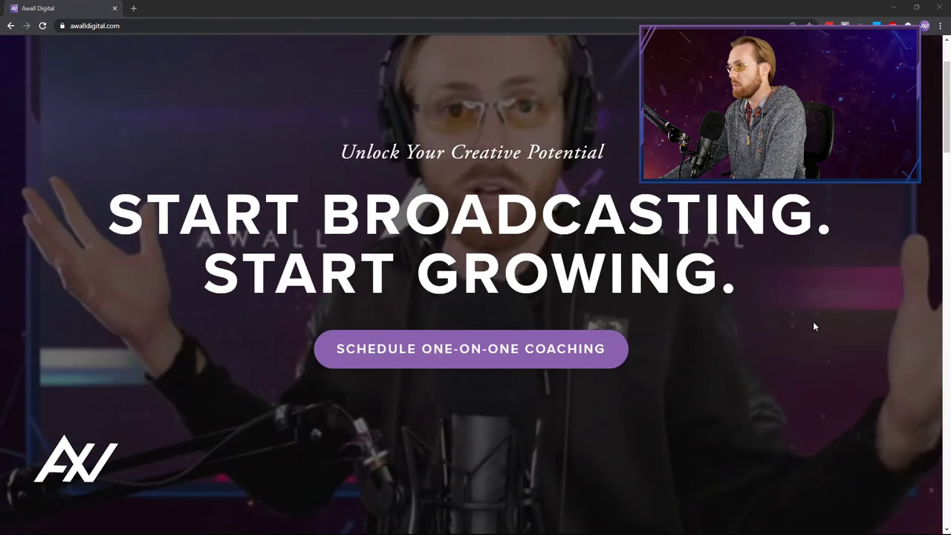
scroll(813, 321, up, 3)
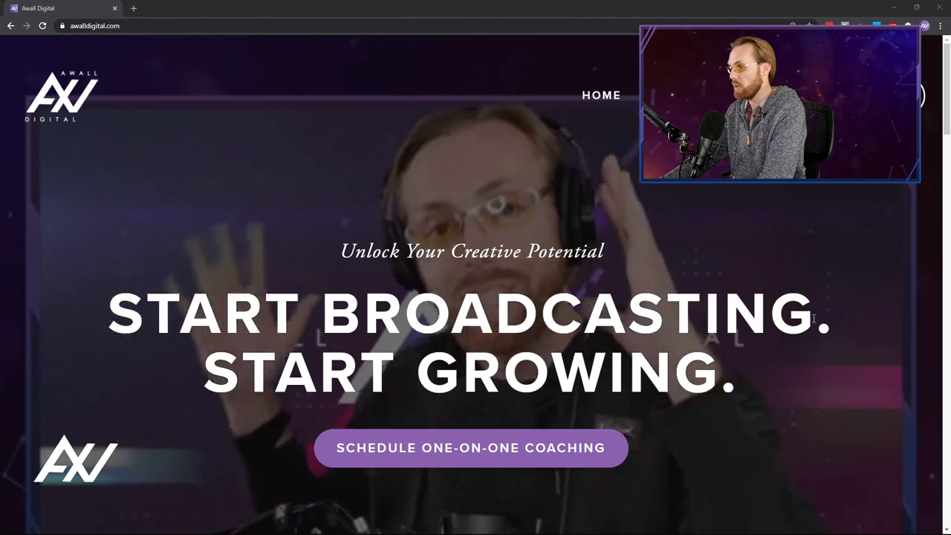
scroll(813, 318, down, 1)
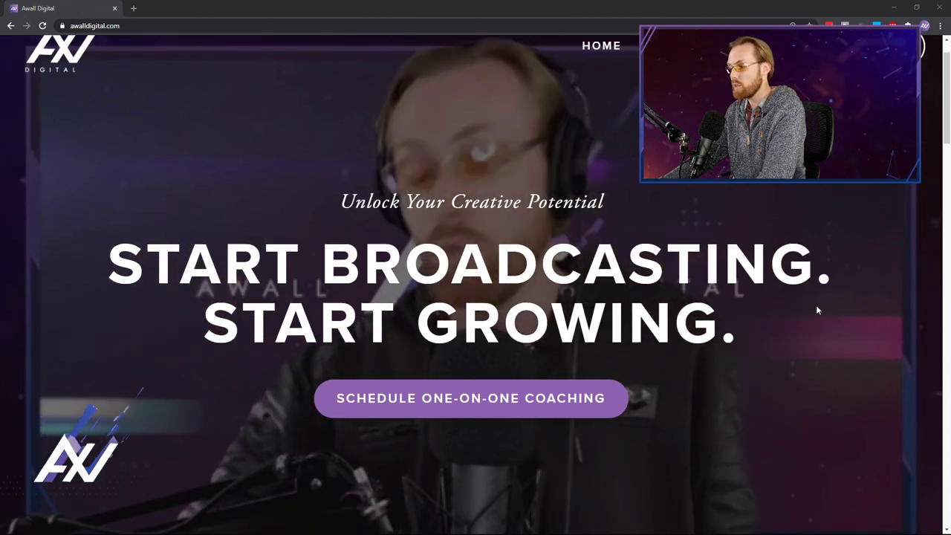